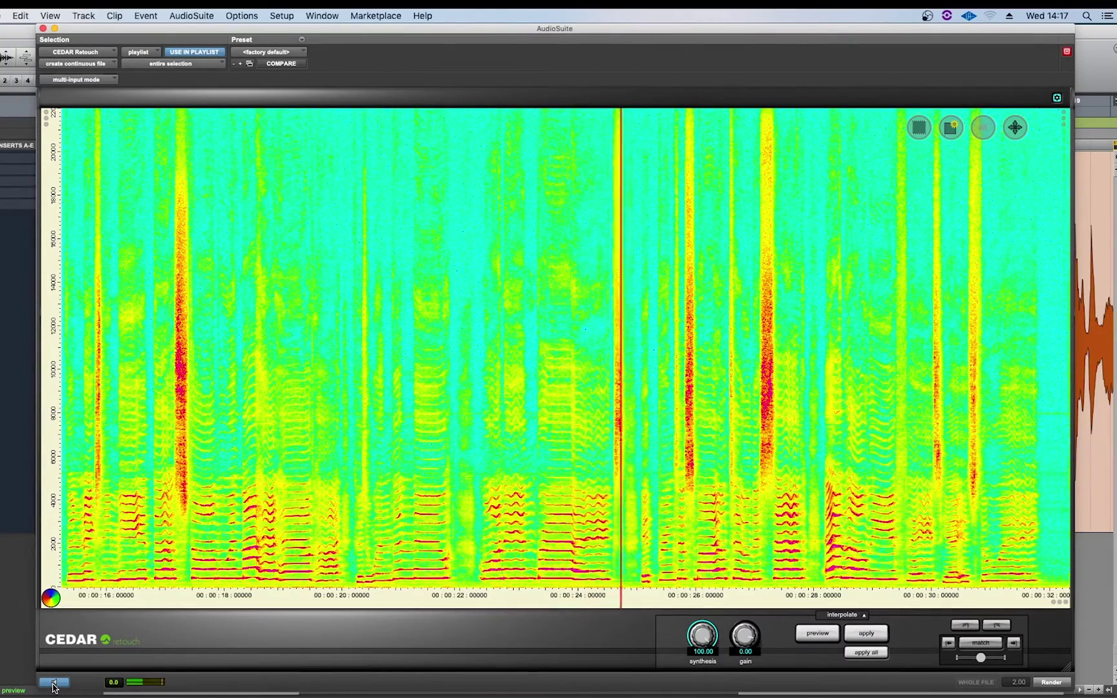
# Step: Stop and restart the CEDAR Retouch preview to audition the vocal again
pyautogui.click(52, 683)
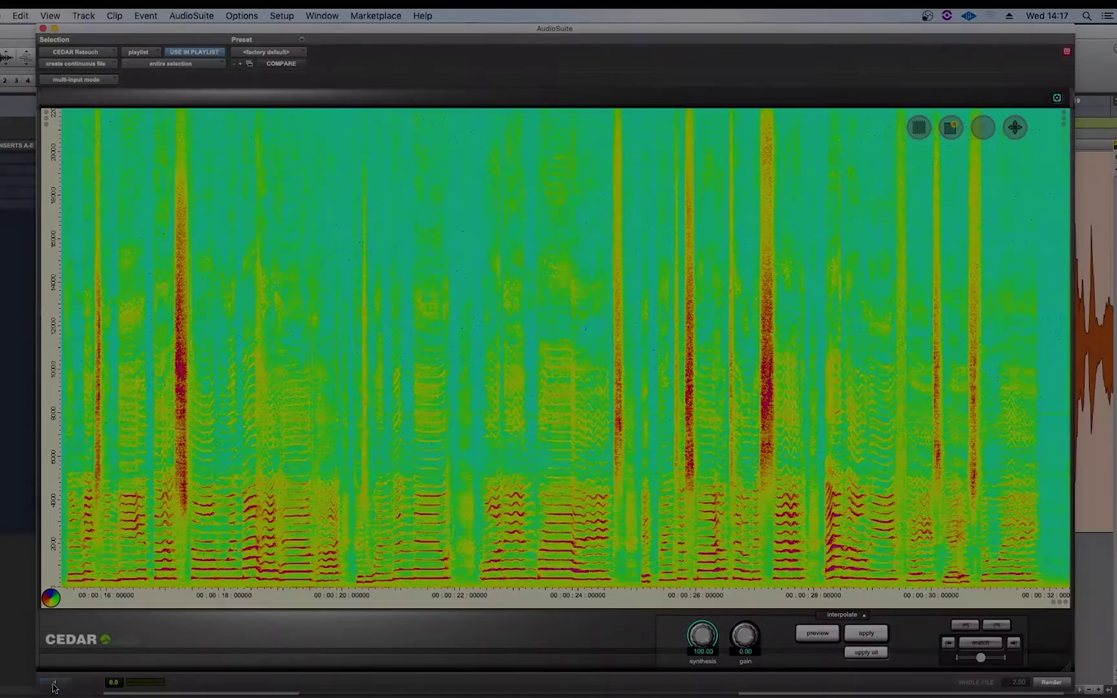
pyautogui.click(53, 683)
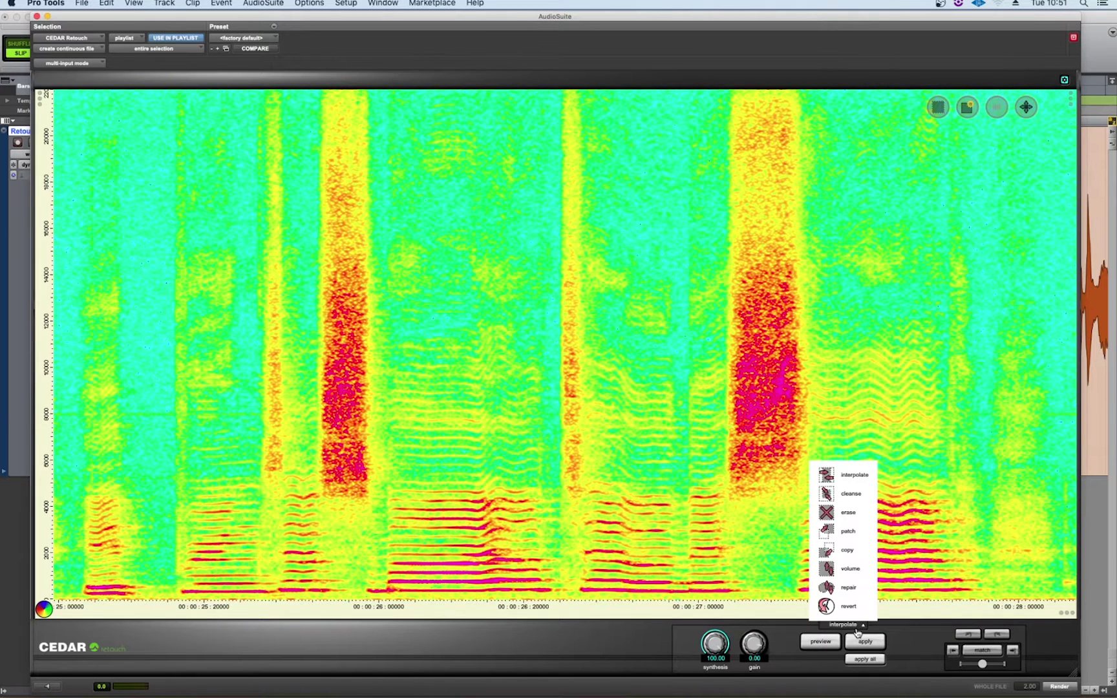
# Step: Switch to repair mode and mark the sibilance burst near 00:00:25 above 4 kHz
pyautogui.click(863, 595)
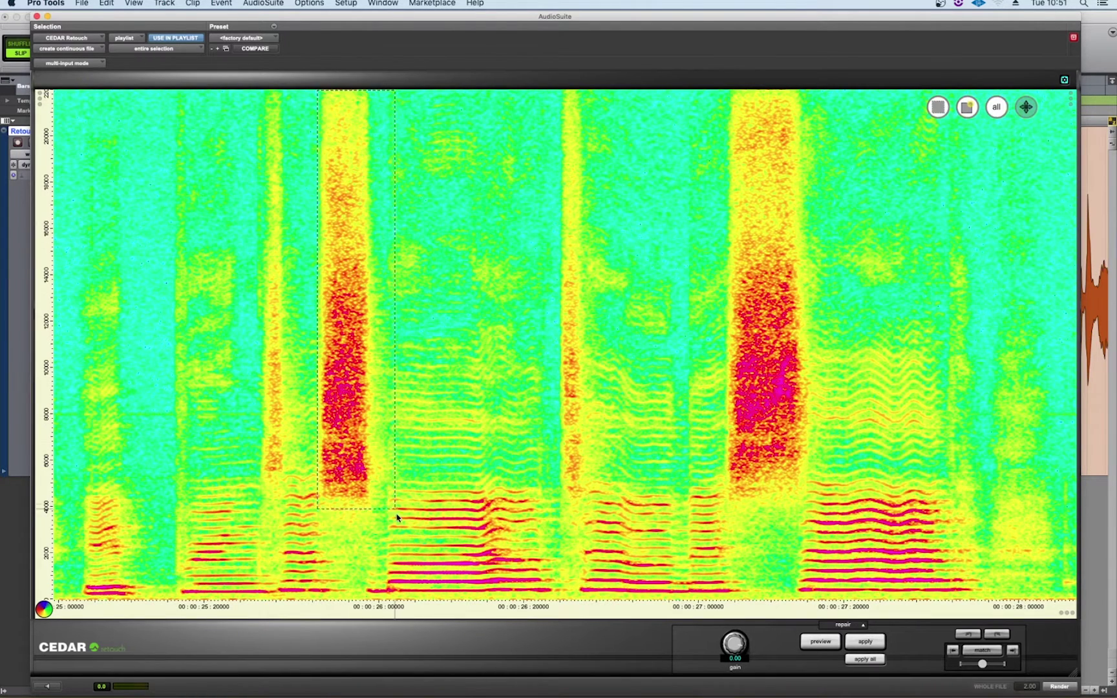
pyautogui.moveTo(376, 509); pyautogui.dragTo(377, 510)
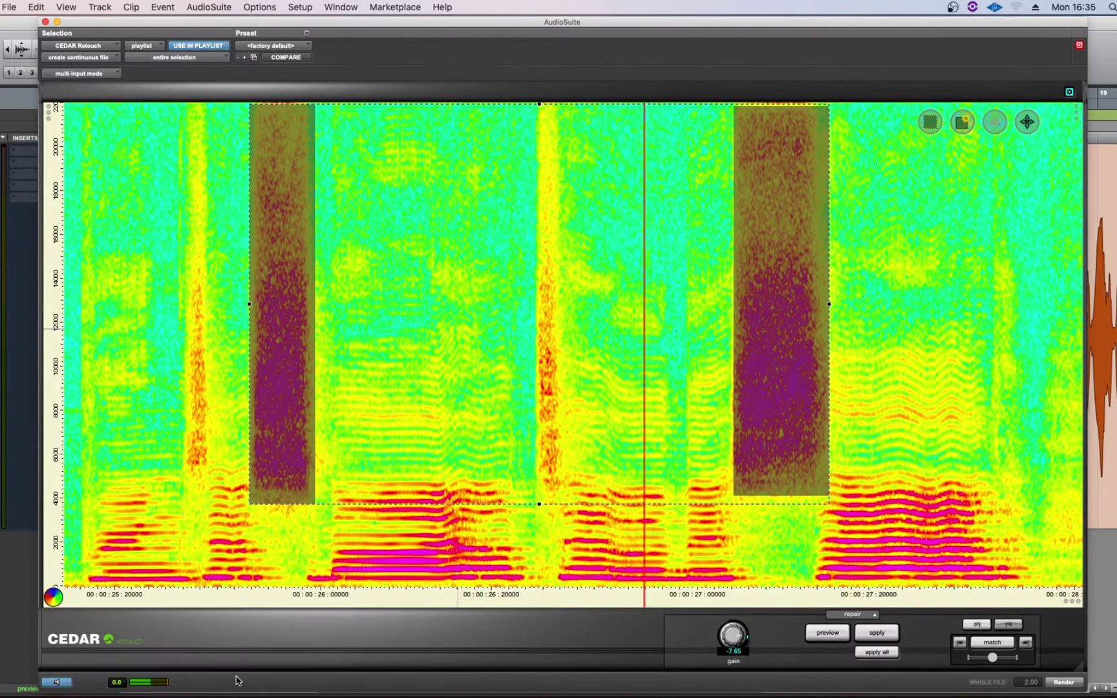
# Step: Preview the vocal to hear the attenuated sibilance burst
pyautogui.click(827, 632)
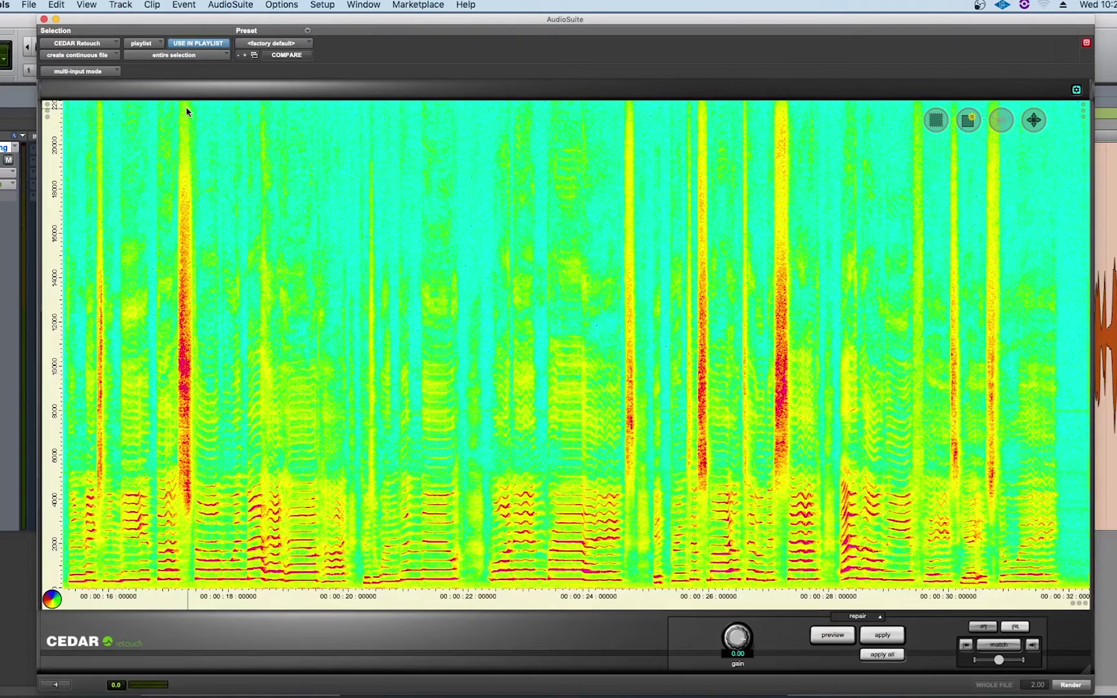
# Step: Outline the burst near 17 seconds and match it, flagging five similar bursts
pyautogui.moveTo(178, 107); pyautogui.dragTo(196, 478)
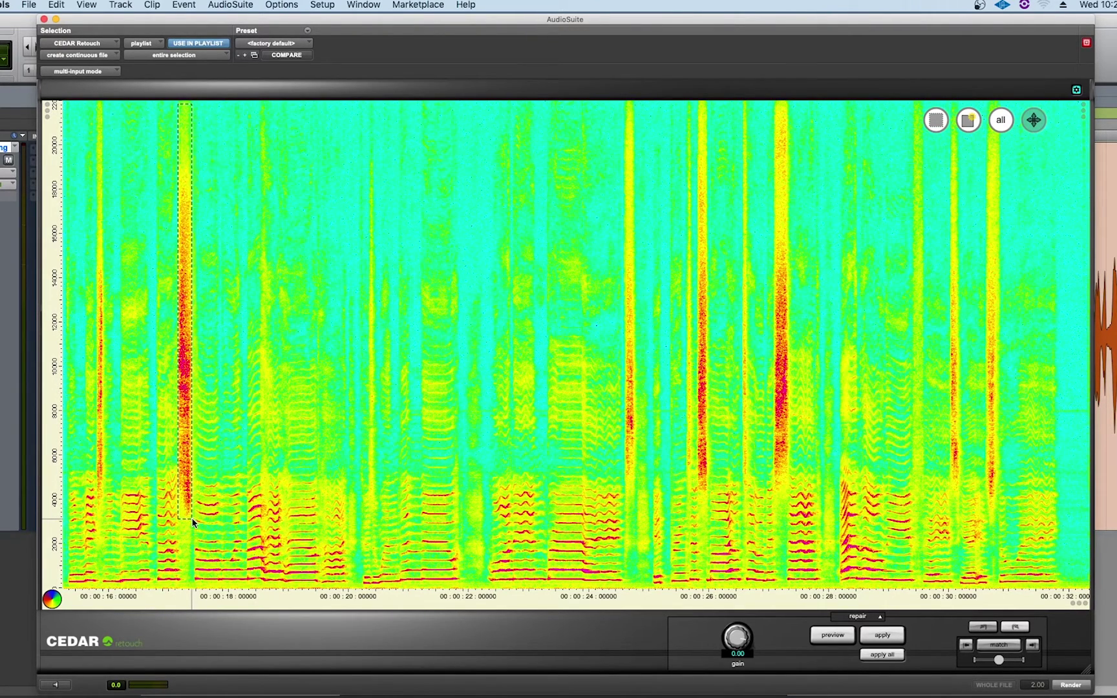
pyautogui.moveTo(194, 523); pyautogui.dragTo(195, 520)
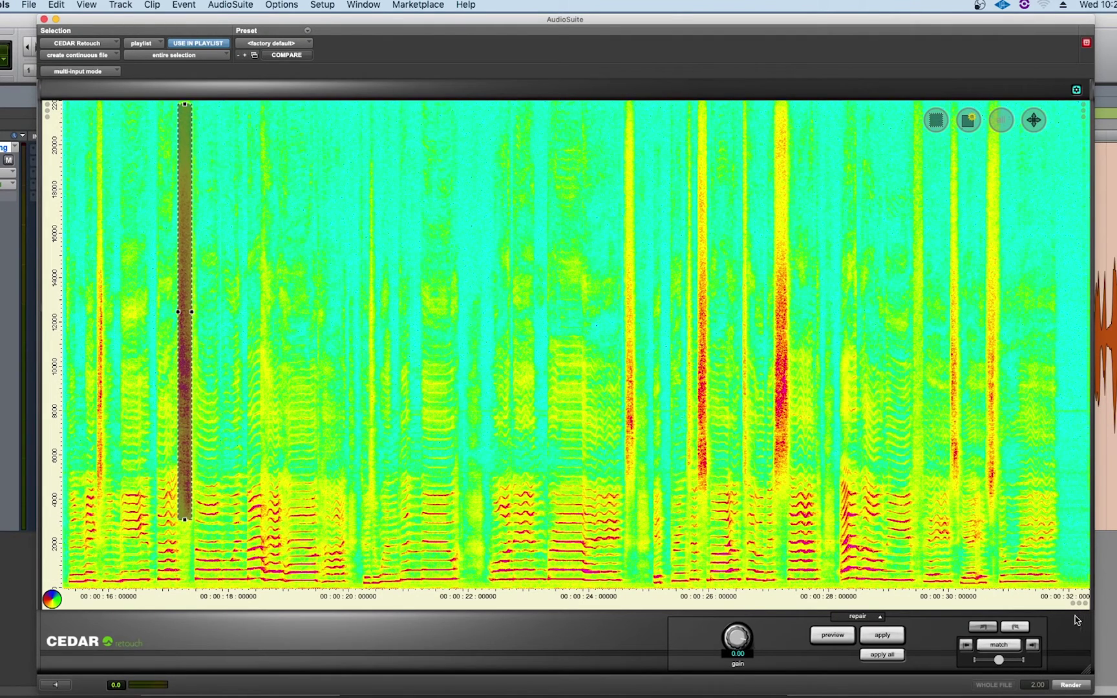
pyautogui.click(1013, 647)
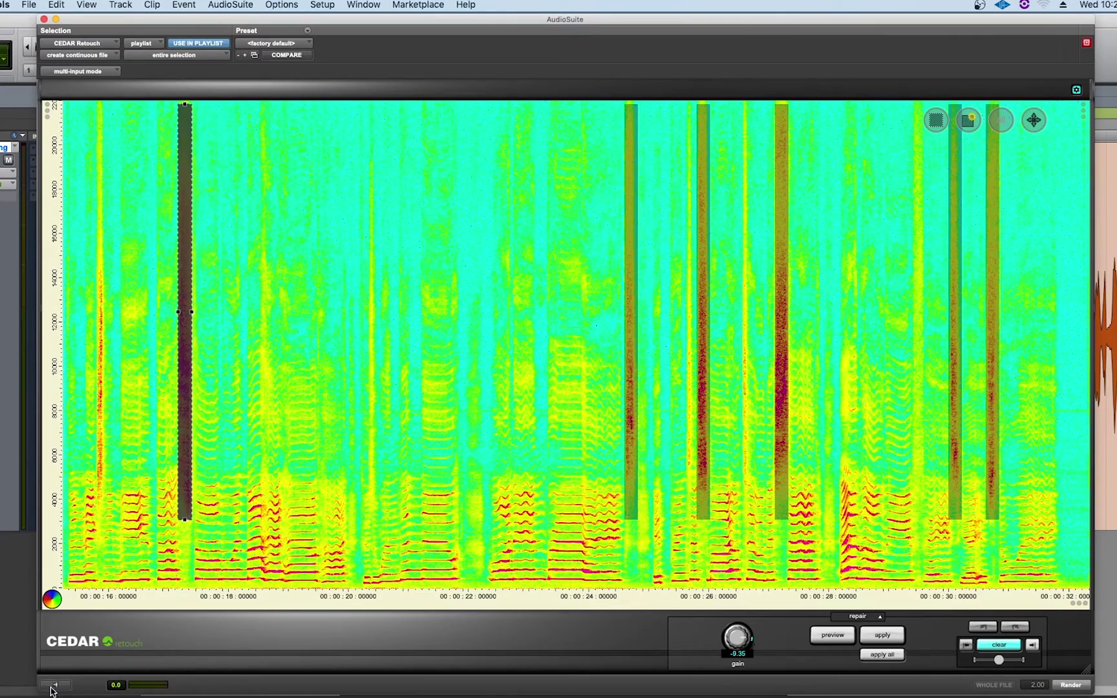
# Step: Apply the -9.35 dB repair to every matched sibilance burst with Apply All
pyautogui.click(882, 659)
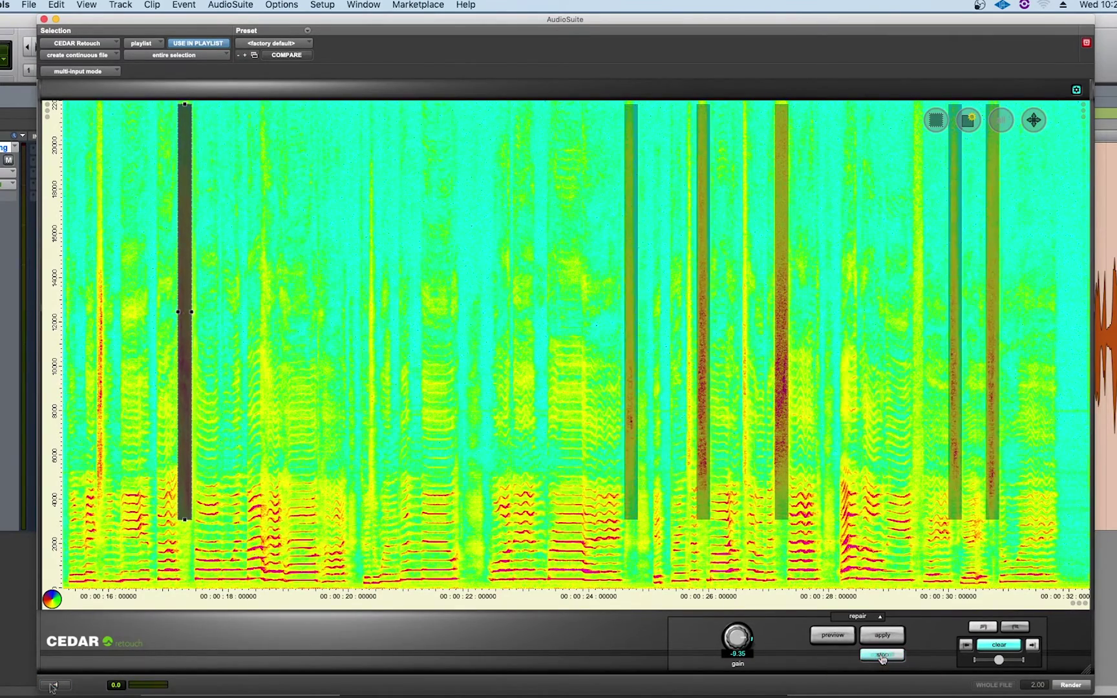